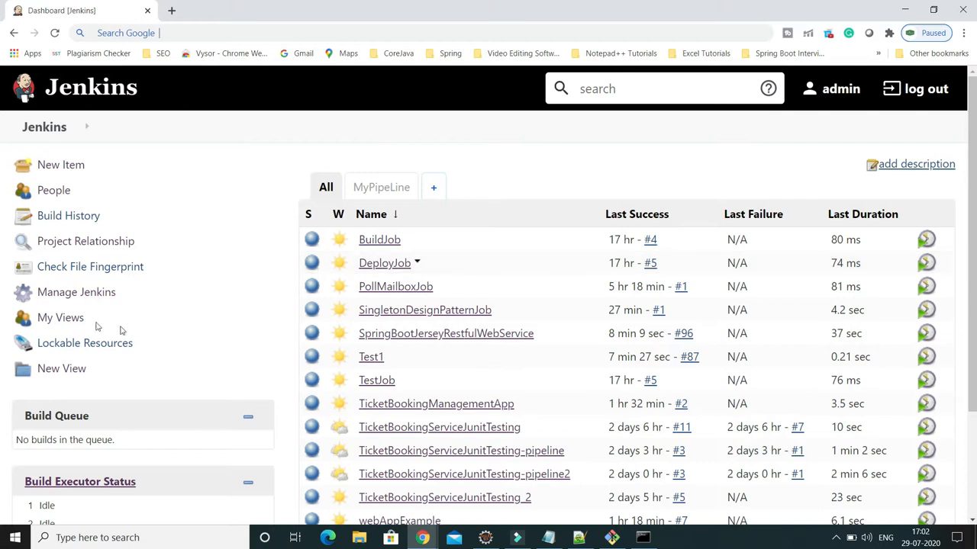
From Manage Jenkins, go to Manage Users and open the Create User form
left_click(76, 298)
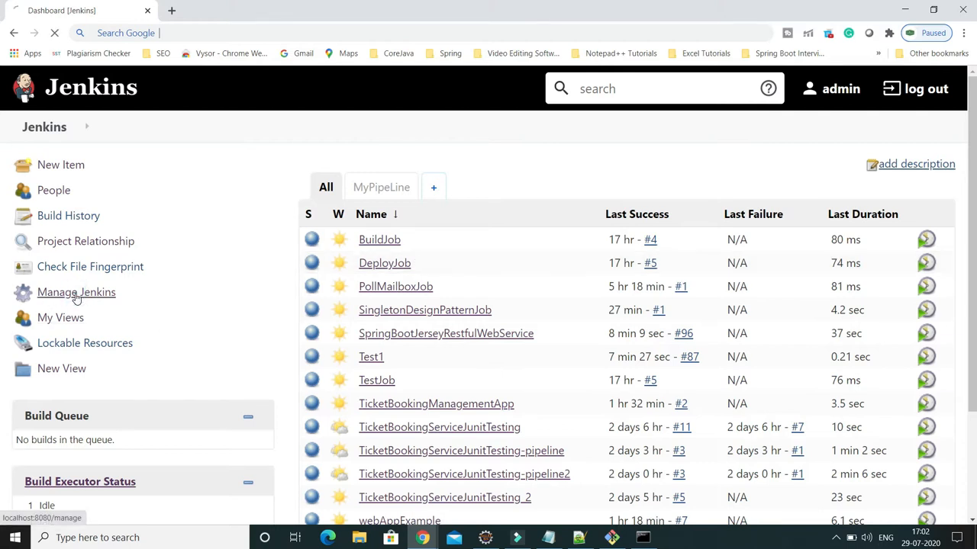
scroll(502, 273, "down", 1)
scroll(502, 273, "down", 3)
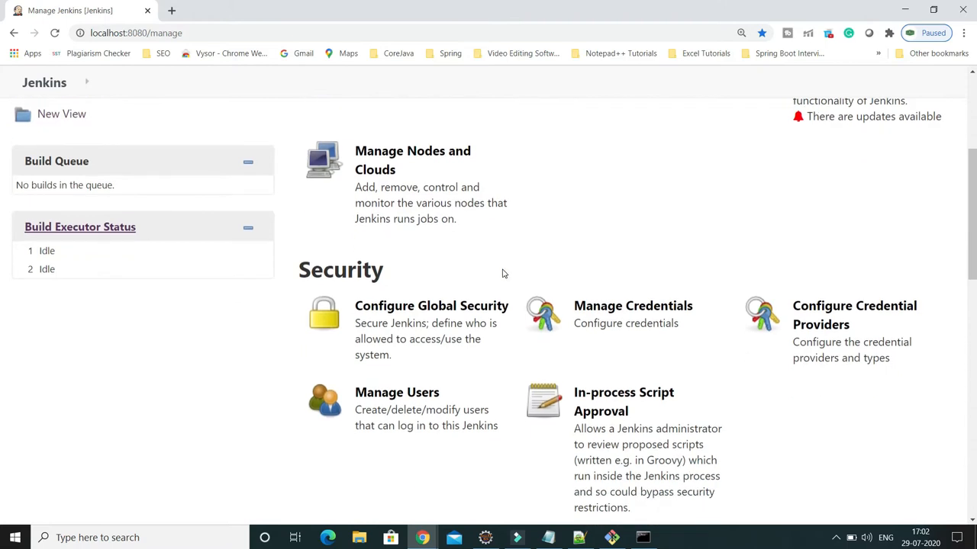
scroll(412, 353, "down", 1)
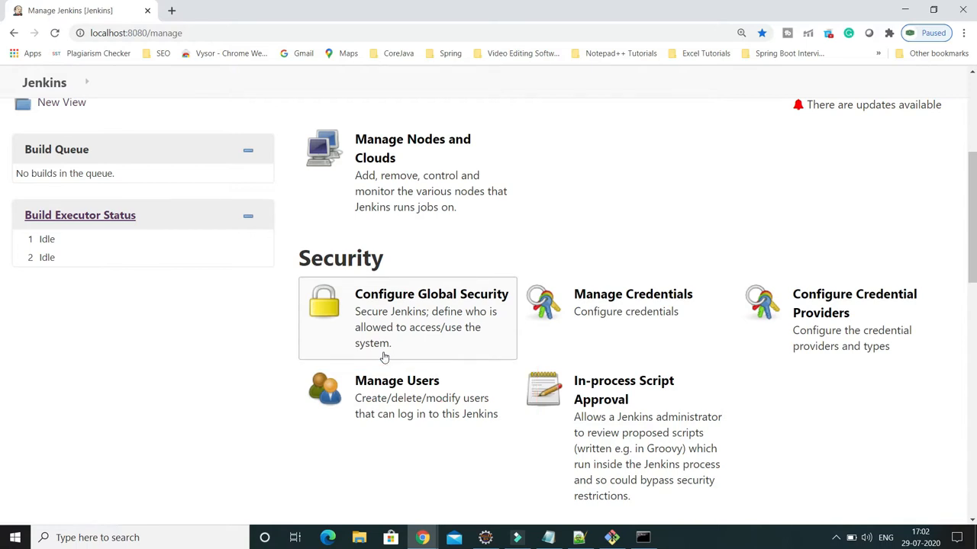
left_click(402, 388)
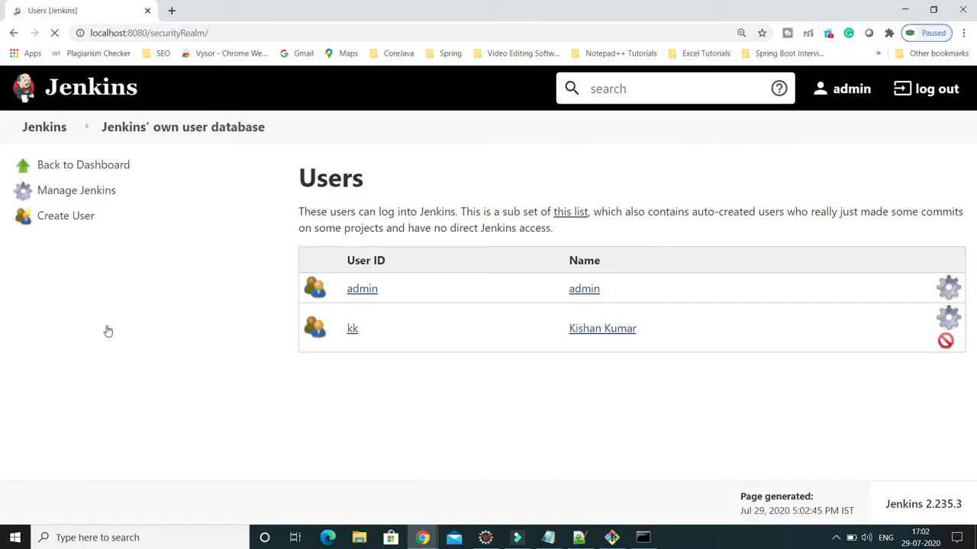
mouse_move(5, 205)
left_mouse_down()
mouse_move(47, 229)
mouse_move(116, 240)
left_mouse_up()
left_click(69, 218)
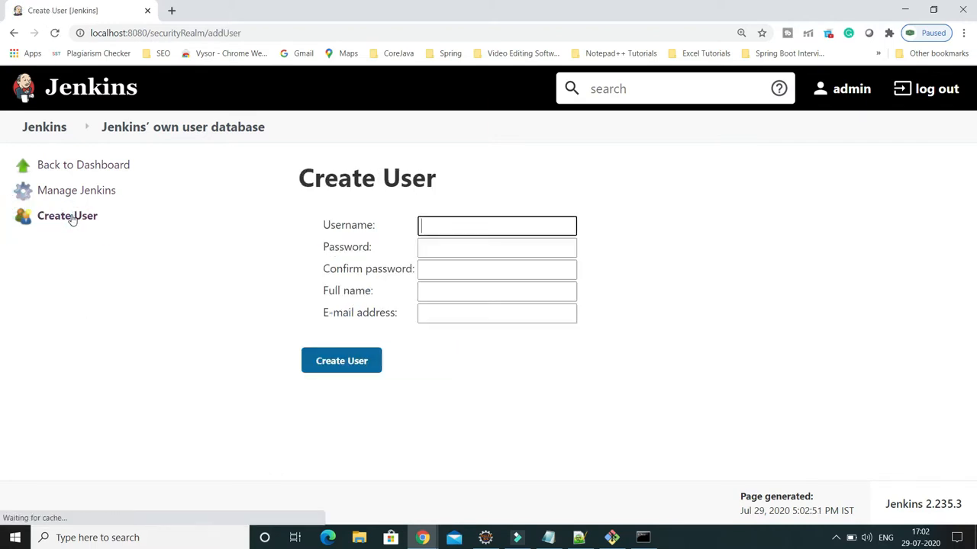
Enter the username 'user1' and type the password and its confirmation
left_click(435, 226)
left_click(705, 249)
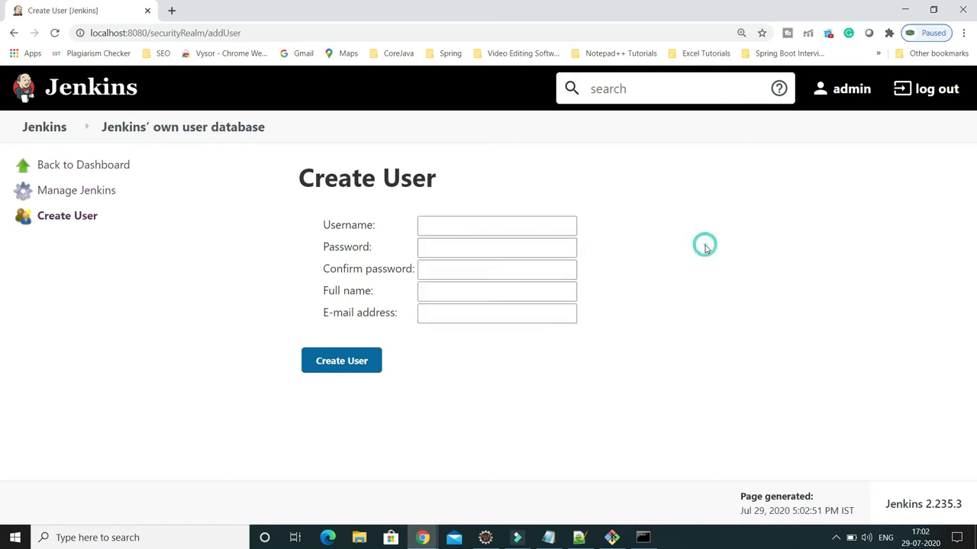
left_click(443, 225)
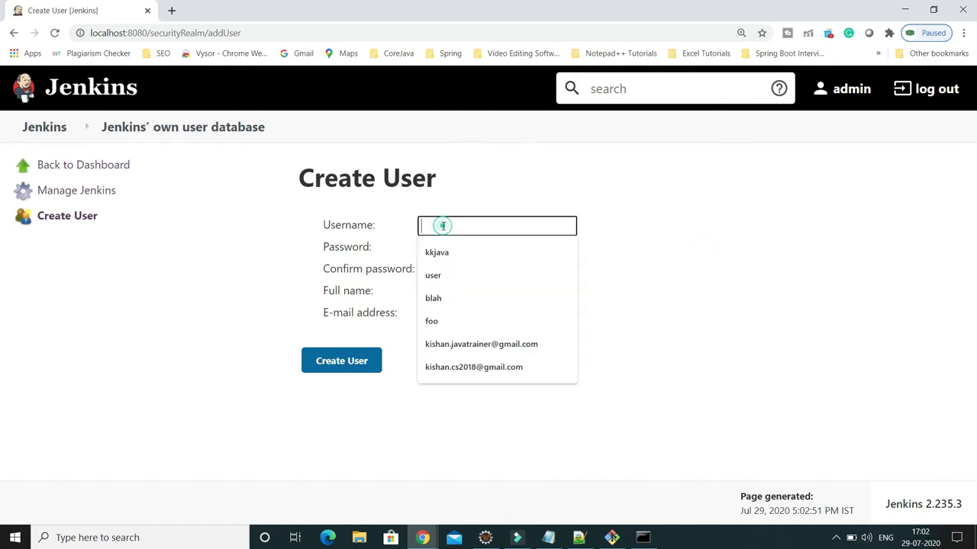
type("us")
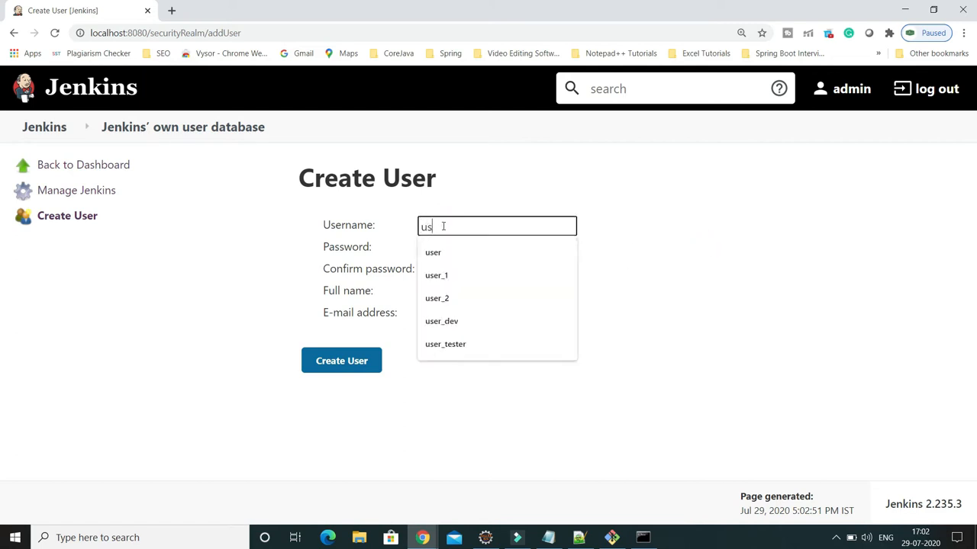
type("er1")
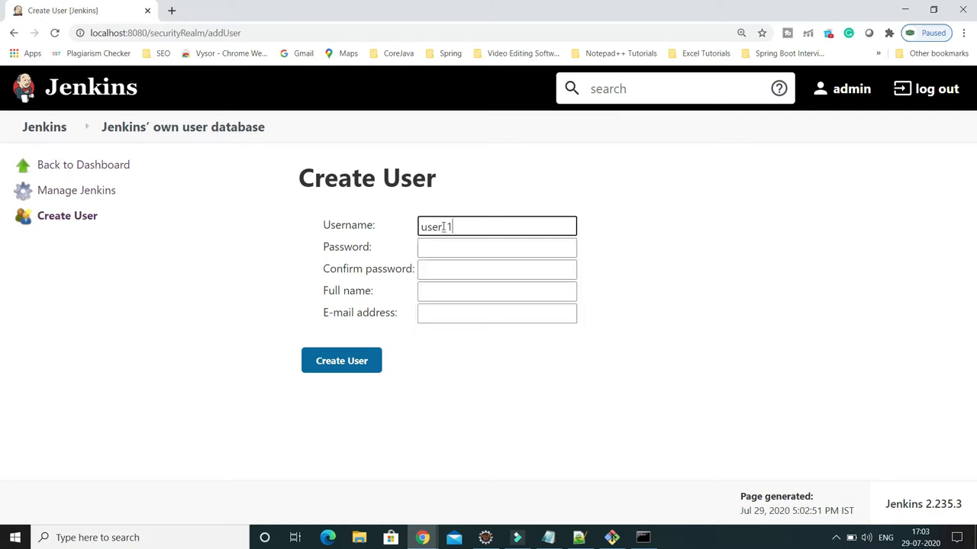
left_click(447, 246)
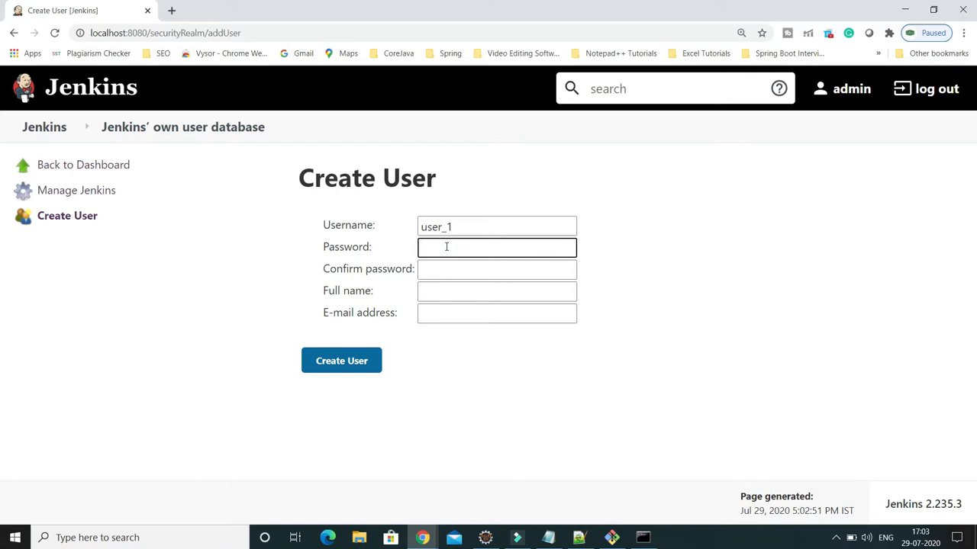
type("••")
left_click(445, 266)
type("••••")
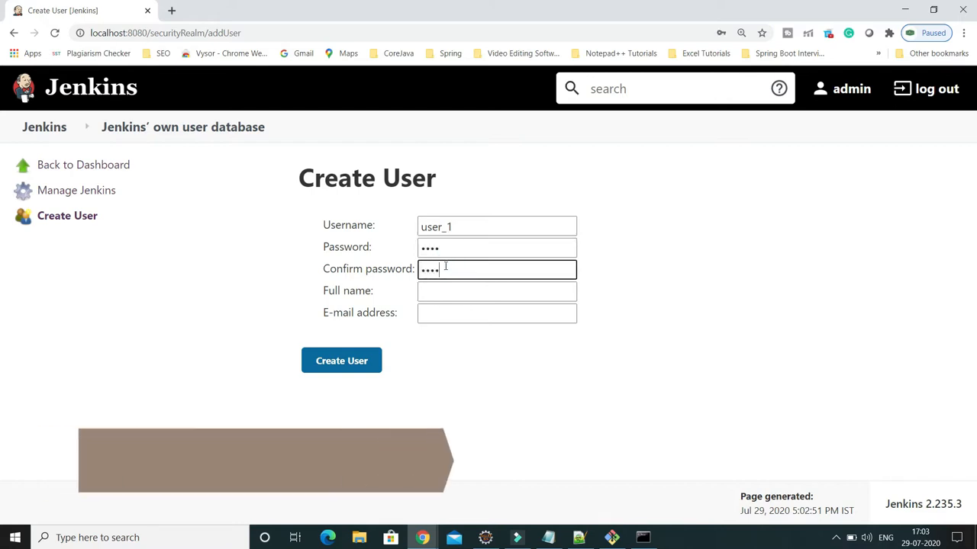
Fill in the user's full name and e-mail from autofill, then create the account
left_click(443, 289)
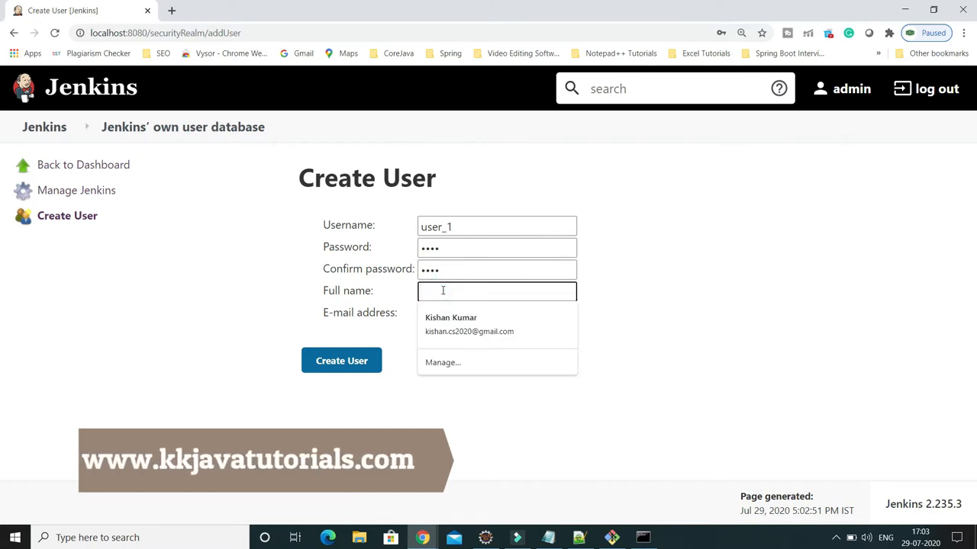
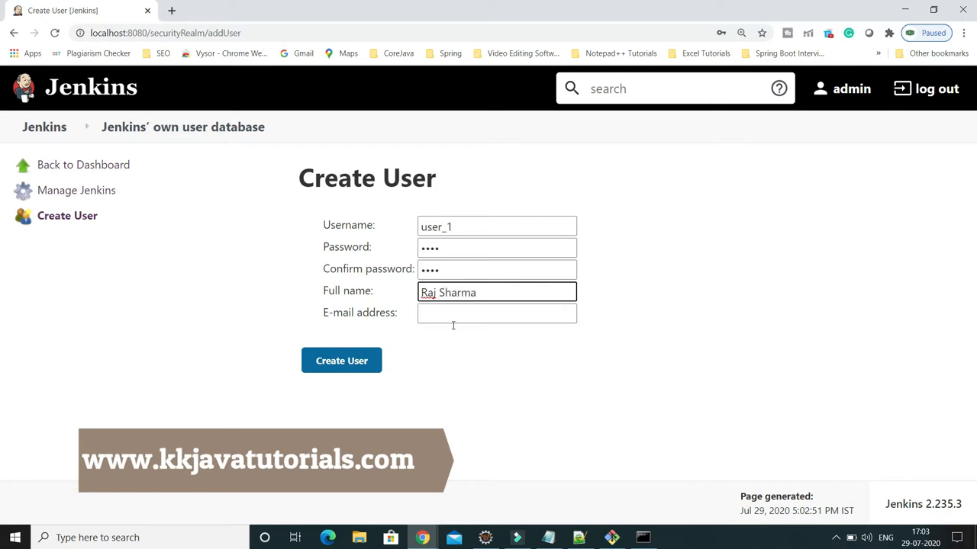
left_click(448, 315)
left_click(480, 342)
left_click(571, 353)
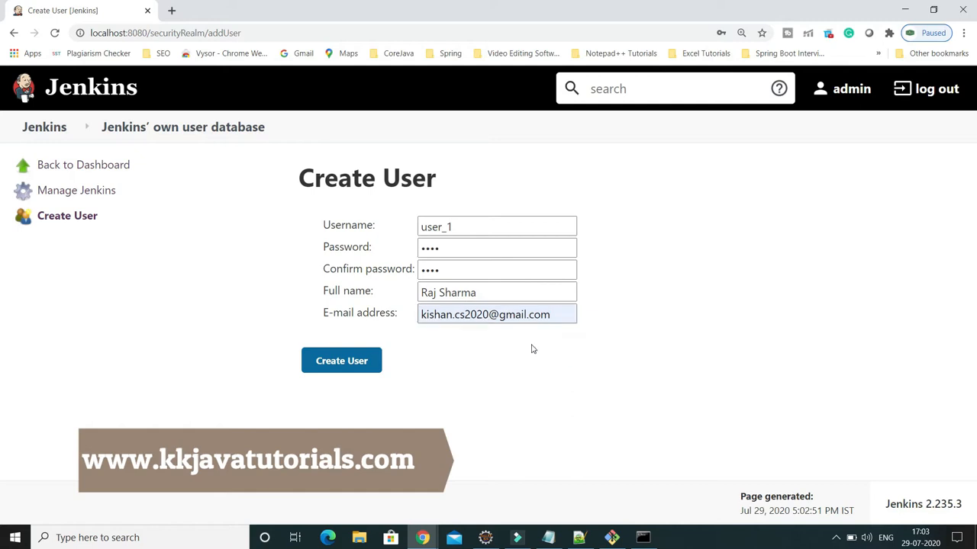
left_click(351, 366)
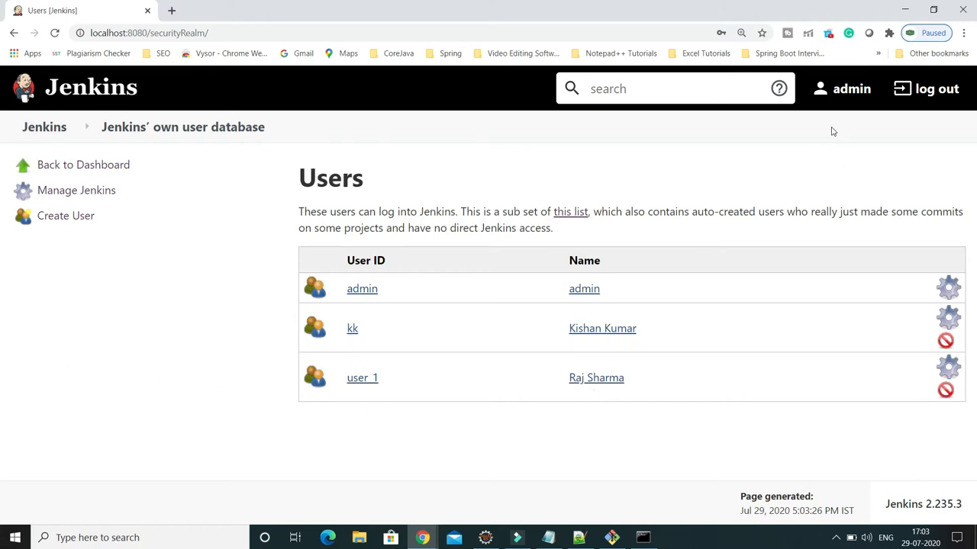
Log out of admin and sign in as user_1 with the account password
left_click(939, 93)
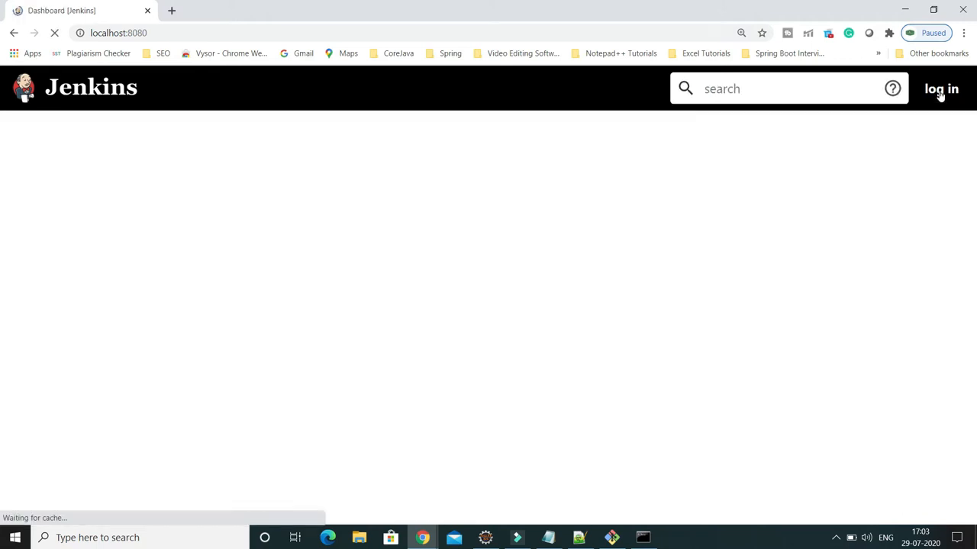
left_click(925, 96)
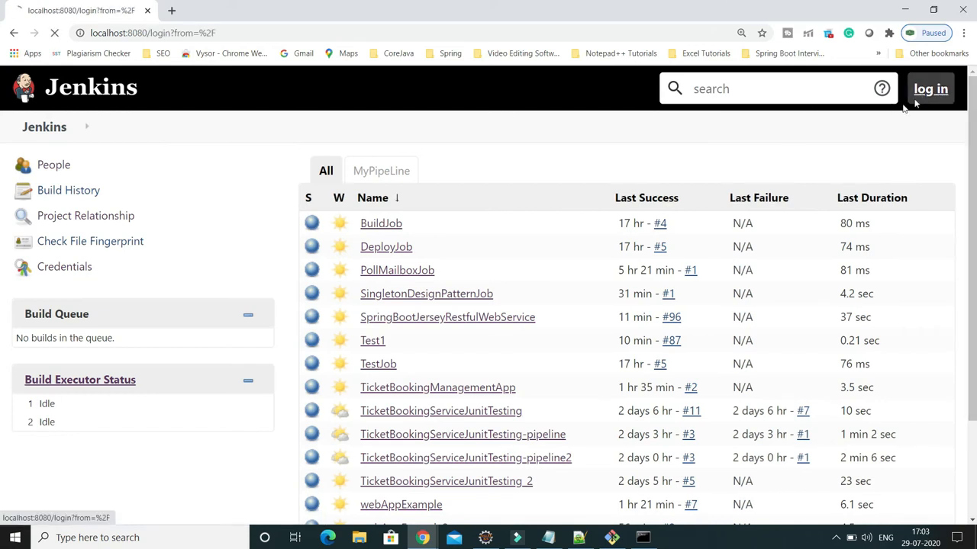
type("us")
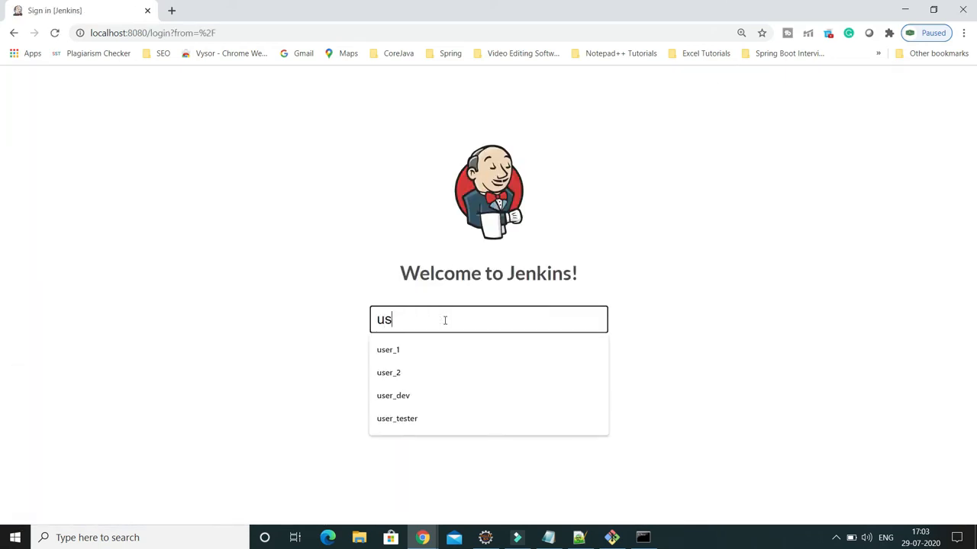
type("er_a")
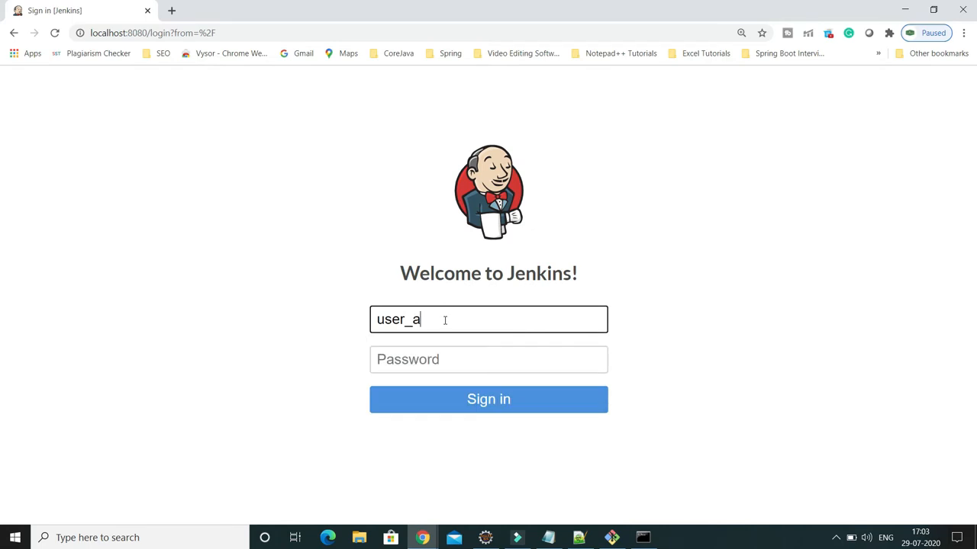
key("BackSpace")
type("1")
left_click(443, 357)
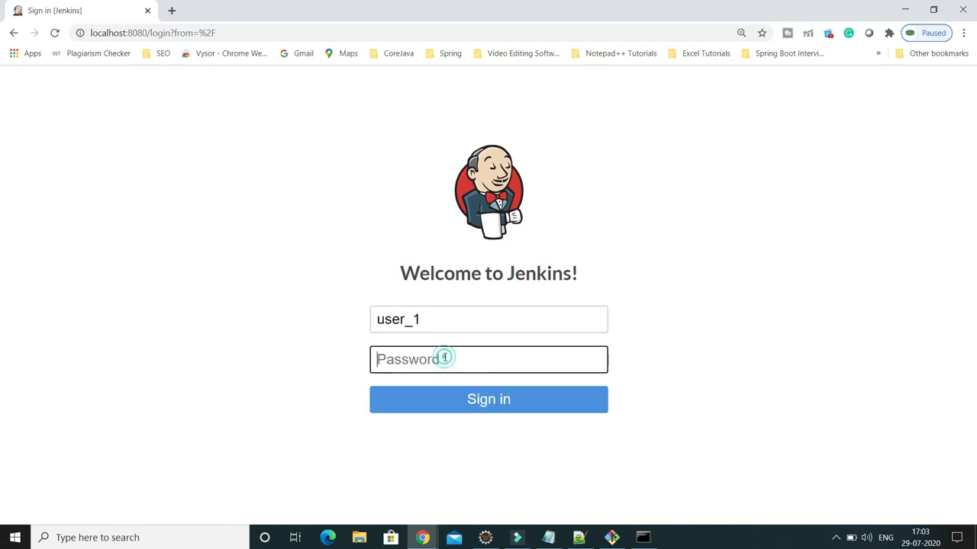
type("••")
left_click(490, 404)
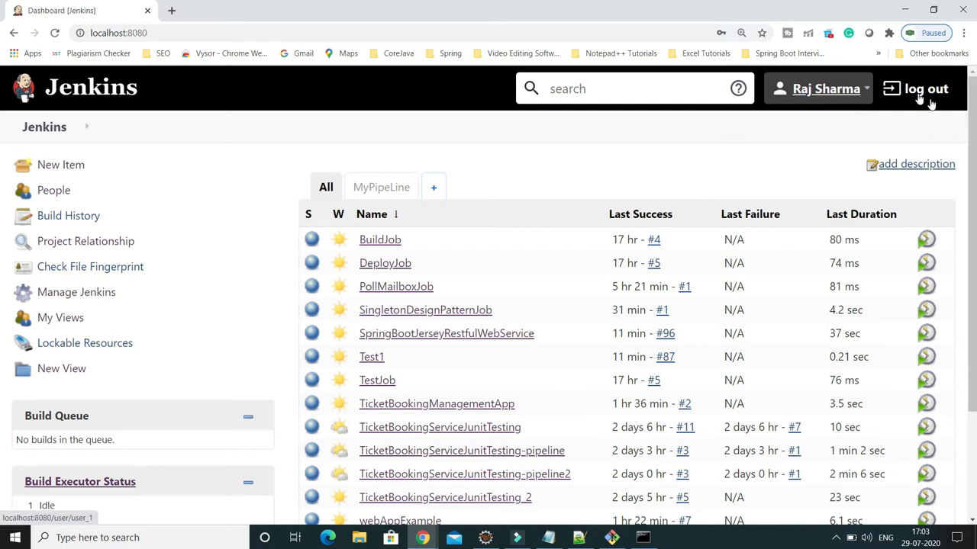
mouse_move(3, 148)
left_mouse_down()
mouse_move(54, 212)
mouse_move(282, 403)
mouse_move(277, 397)
left_mouse_up()
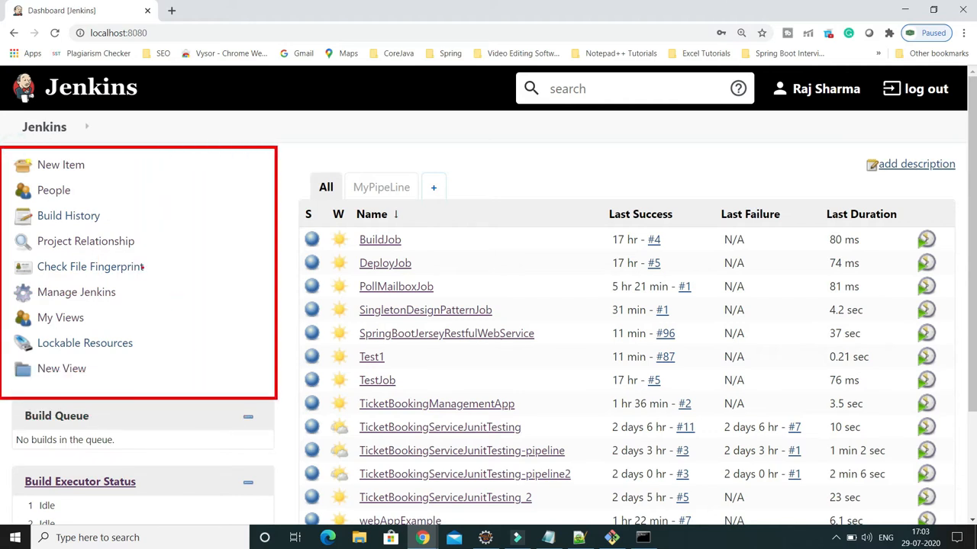
key("Escape")
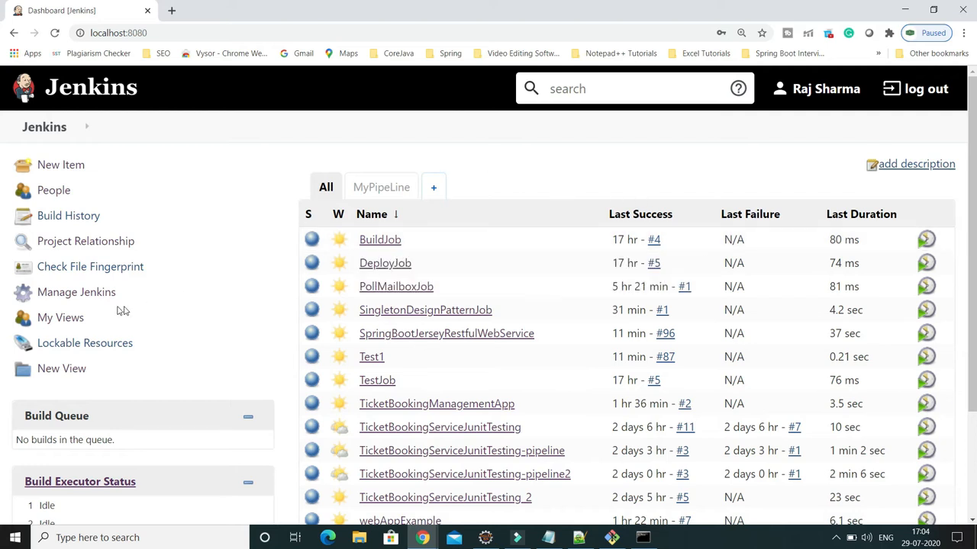
Go to Manage Jenkins and open Configure Global Security under the Security section
left_click(80, 292)
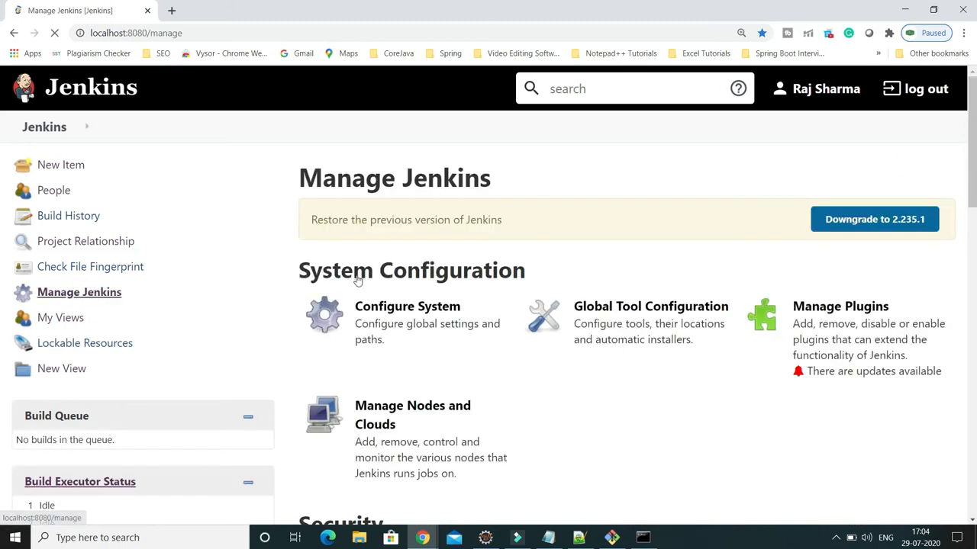
scroll(509, 281, "down", 10)
scroll(508, 278, "down", 4)
scroll(509, 278, "up", 2)
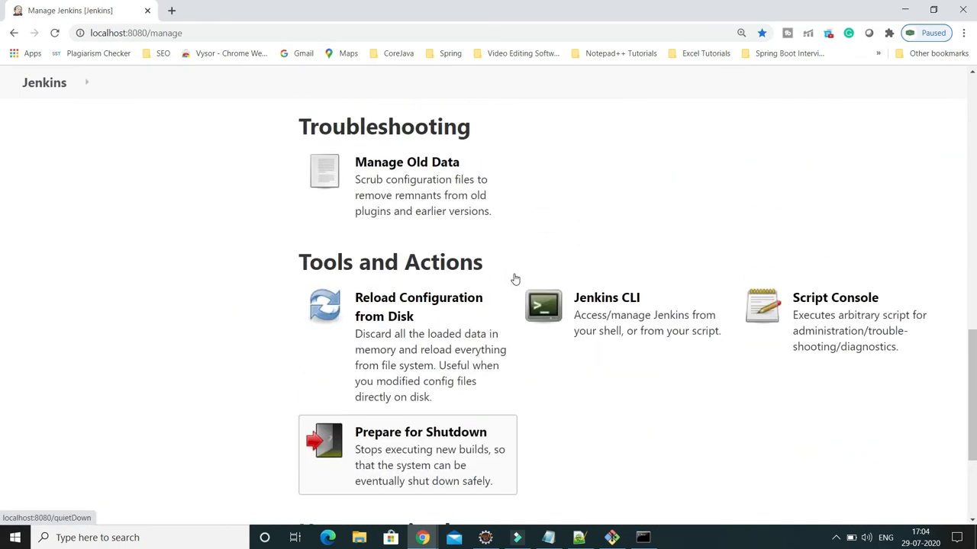
scroll(515, 279, "up", 7)
scroll(514, 277, "up", 2)
scroll(514, 278, "down", 8)
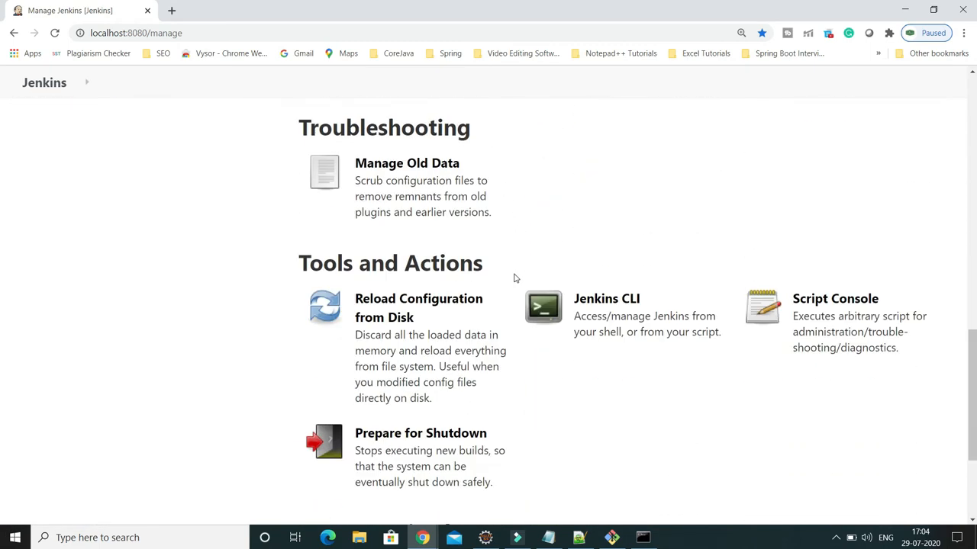
scroll(514, 279, "down", 4)
scroll(496, 381, "up", 14)
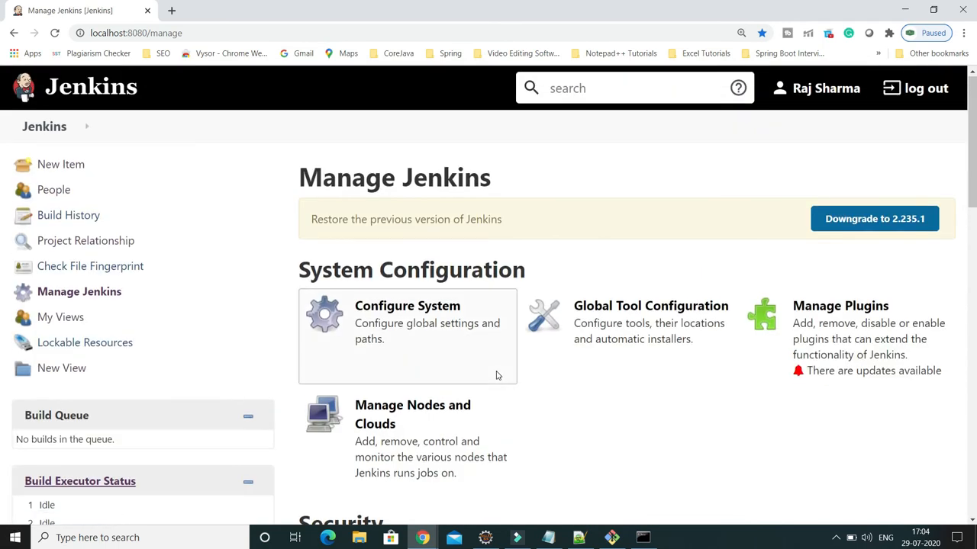
scroll(497, 375, "down", 3)
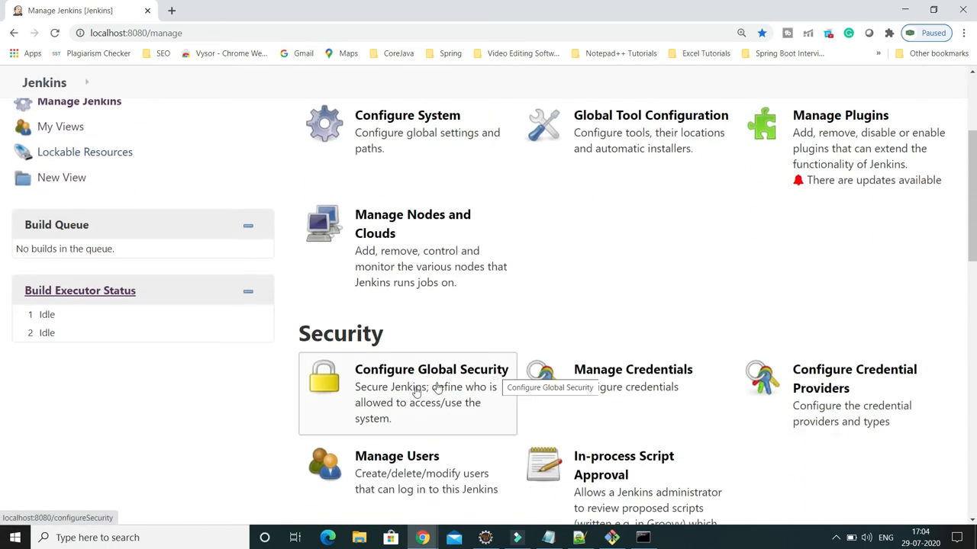
scroll(402, 373, "down", 1)
left_click(429, 360)
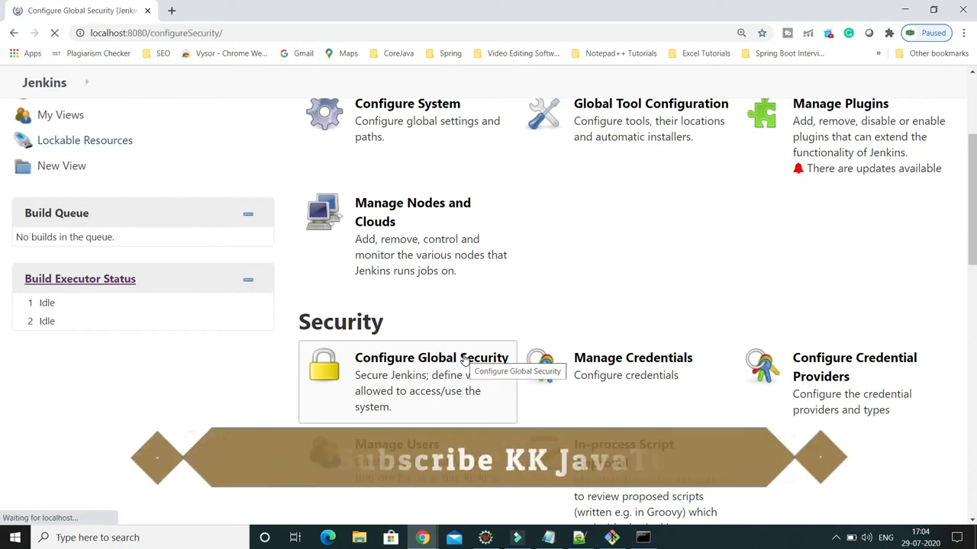
Set Authorization to Role-Based Strategy, then apply and save the security settings
scroll(483, 310, "down", 10)
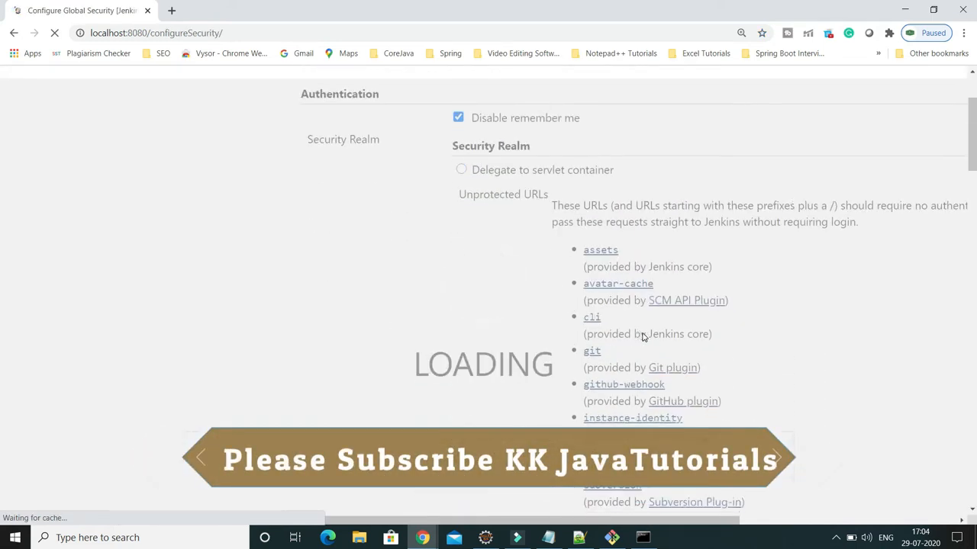
scroll(642, 337, "down", 5)
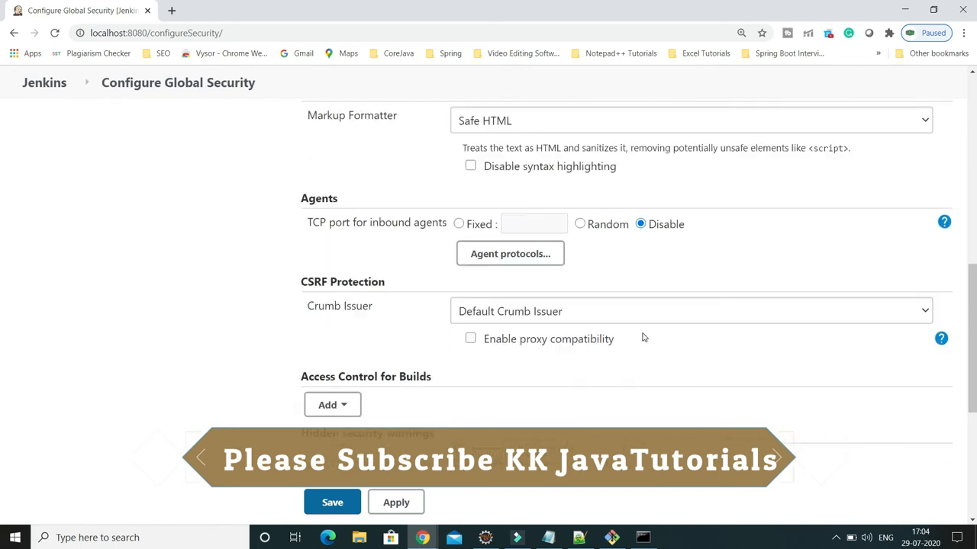
scroll(643, 338, "up", 6)
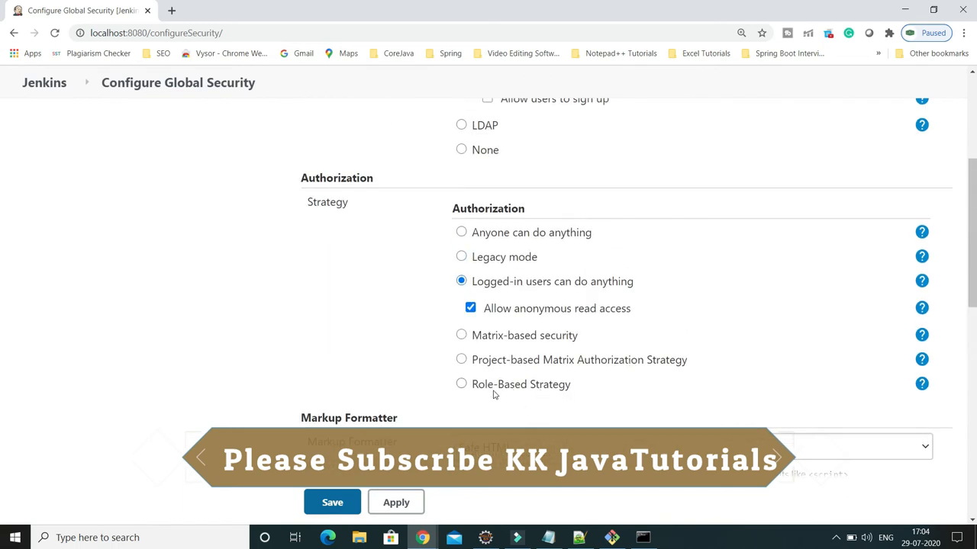
left_click(461, 385)
scroll(470, 390, "down", 1)
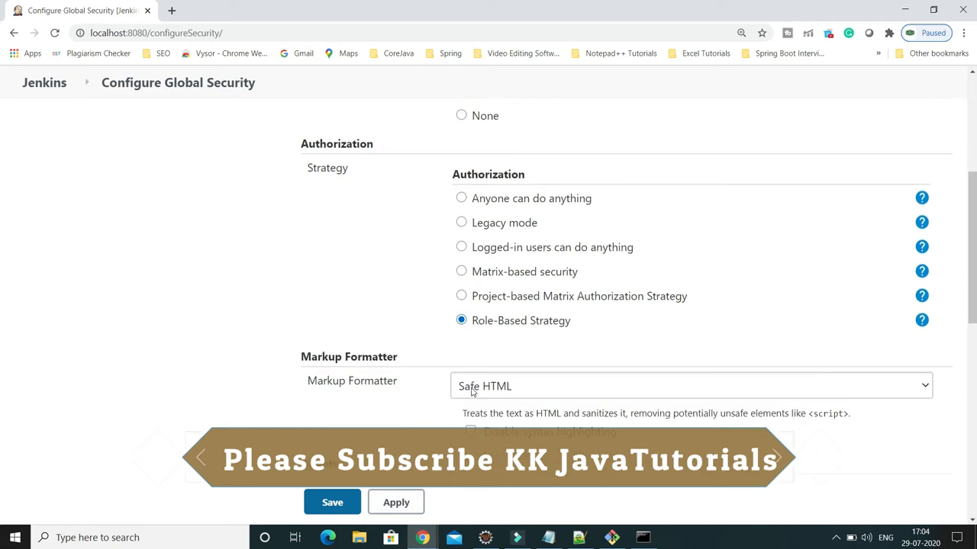
left_click(395, 501)
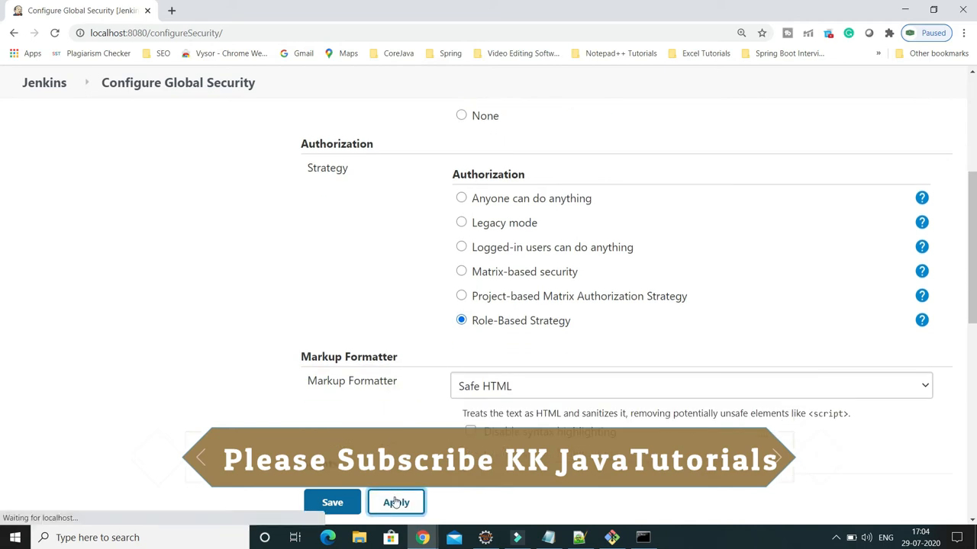
left_click(336, 503)
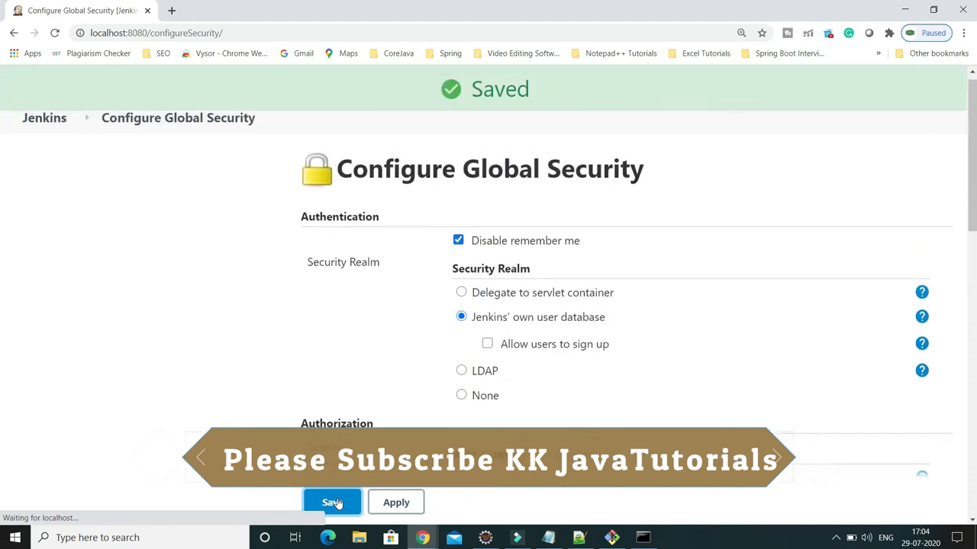
left_click(51, 134)
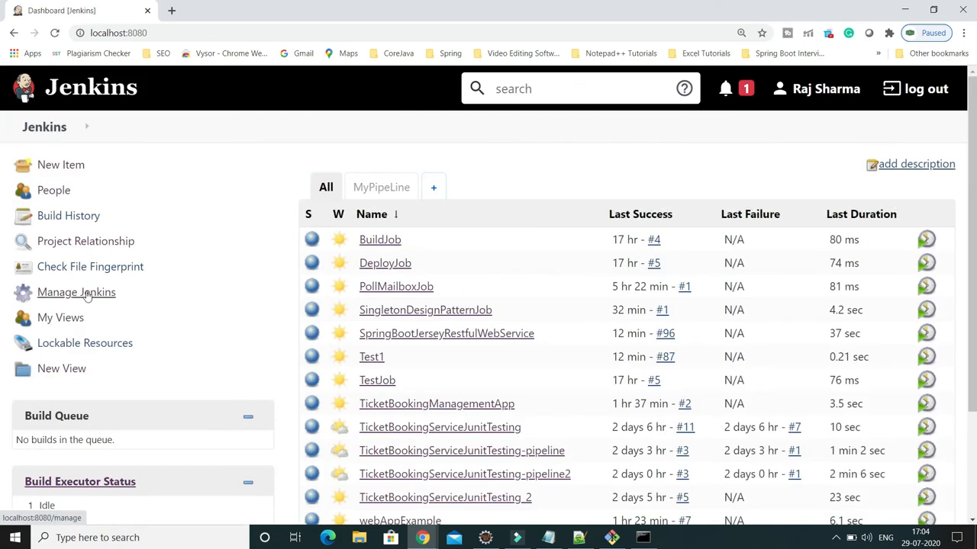
Open Manage and Assign Roles from the Uncategorized section of Manage Jenkins
left_click(83, 294)
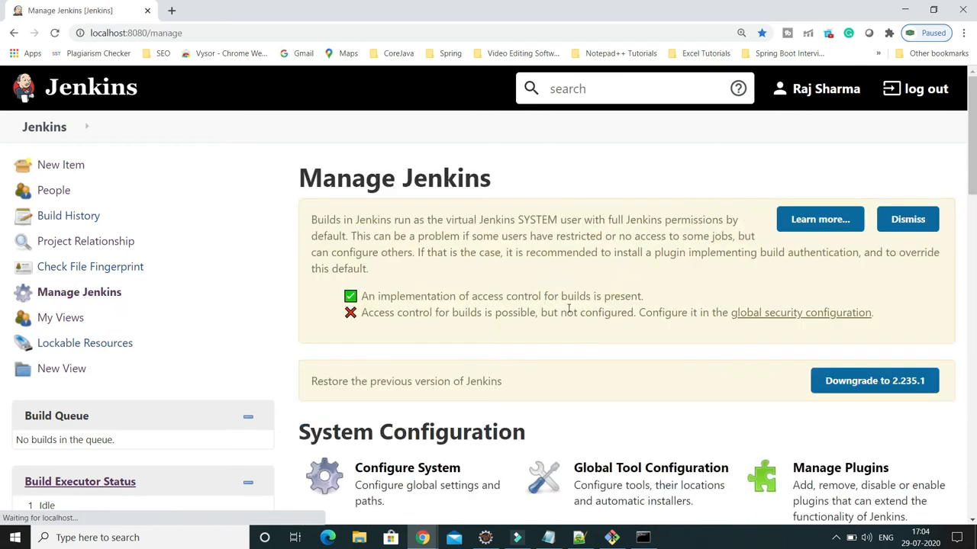
scroll(683, 305, "down", 10)
scroll(683, 305, "down", 8)
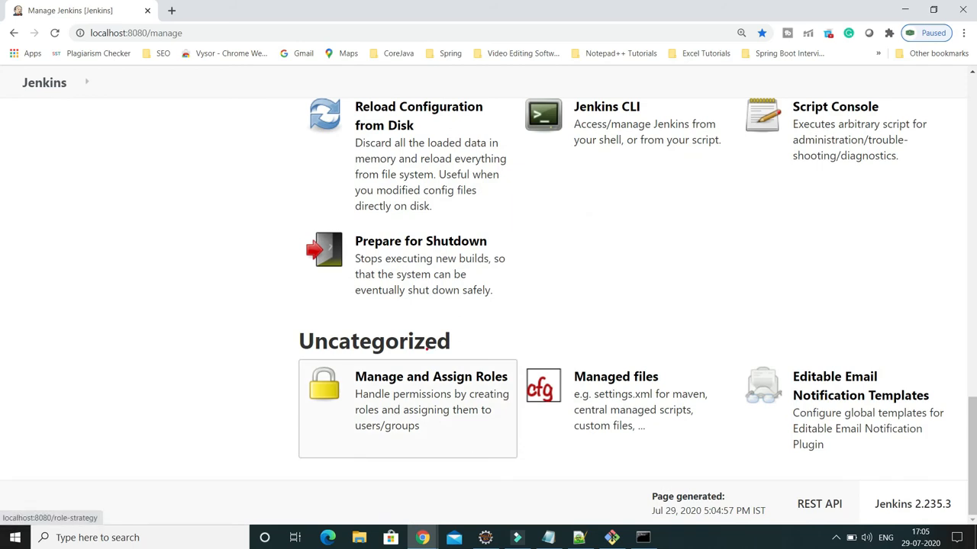
mouse_move(285, 358)
left_mouse_down()
mouse_move(334, 391)
mouse_move(522, 457)
left_mouse_up()
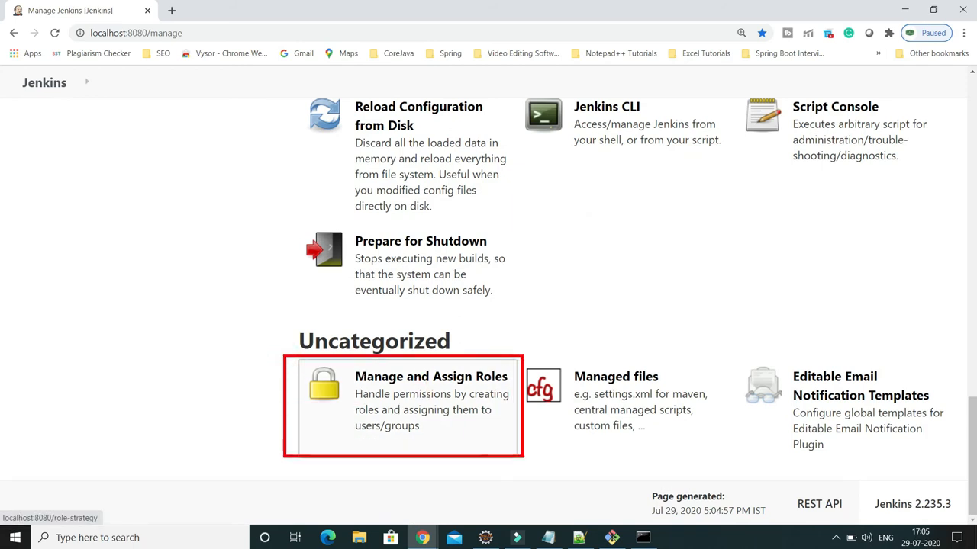
key("Escape")
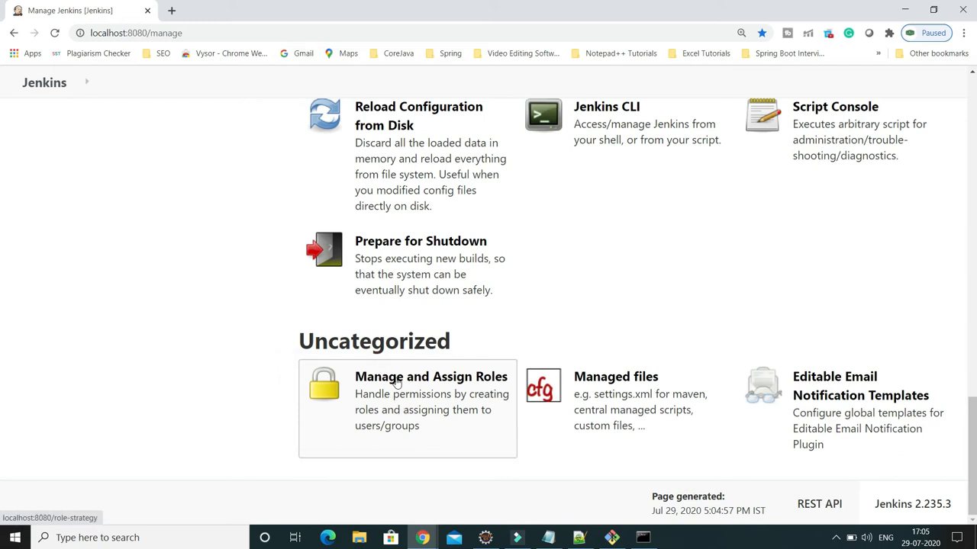
left_click(396, 383)
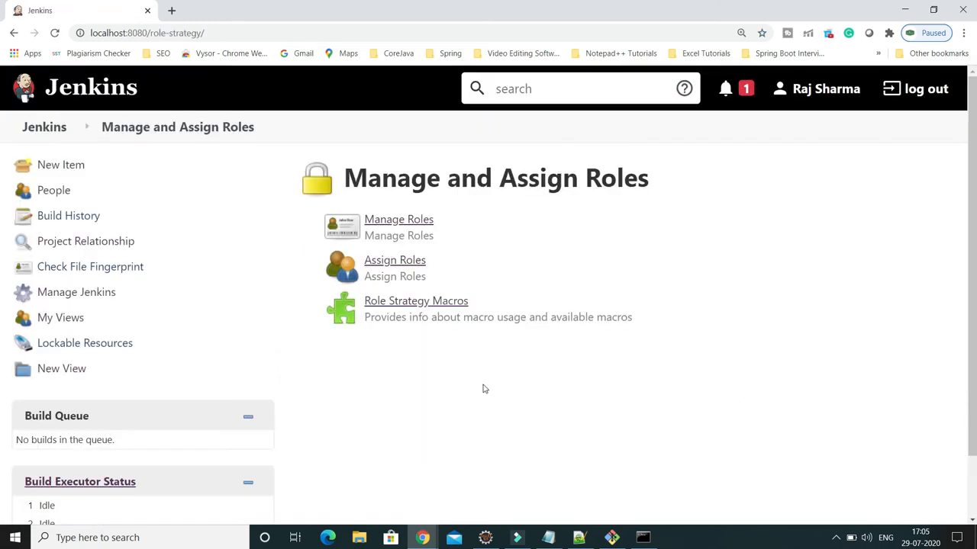
left_click(400, 223)
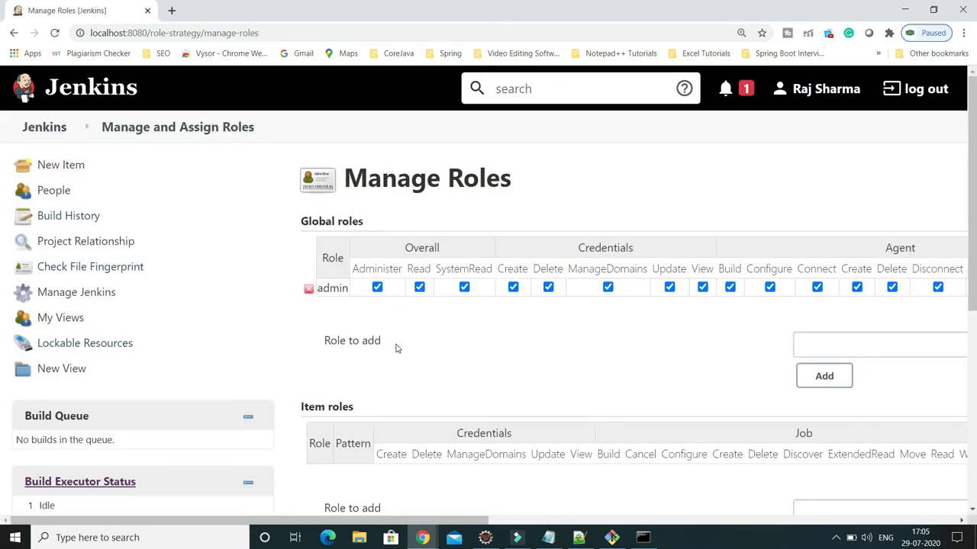
scroll(394, 344, "down", 1)
scroll(362, 350, "down", 1)
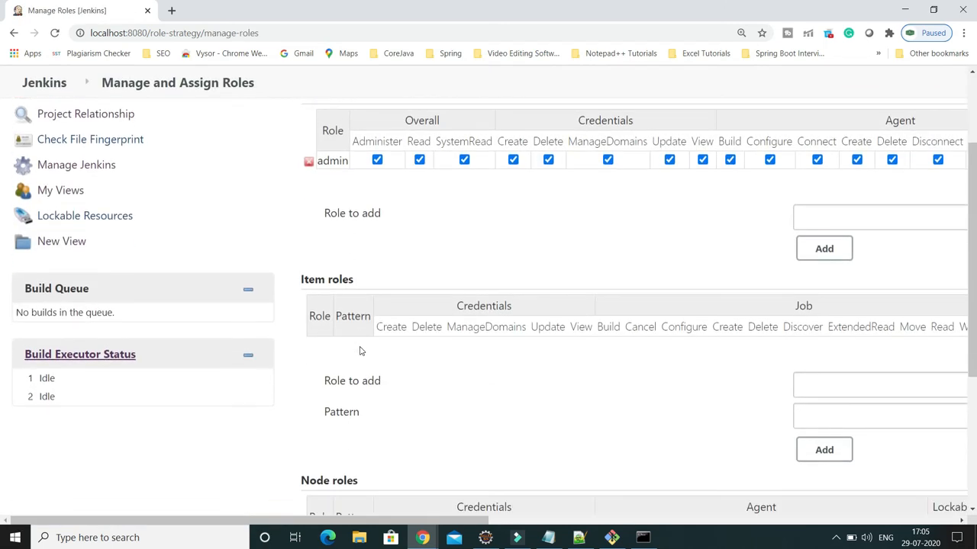
scroll(375, 303, "down", 1)
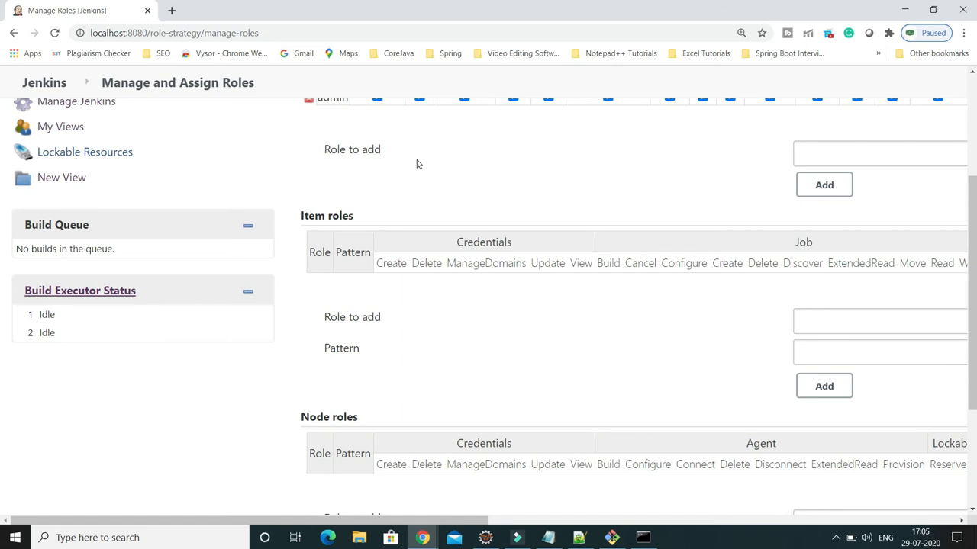
mouse_move(299, 417)
left_mouse_down()
mouse_move(356, 418)
mouse_move(309, 417)
left_mouse_up()
left_click(357, 417)
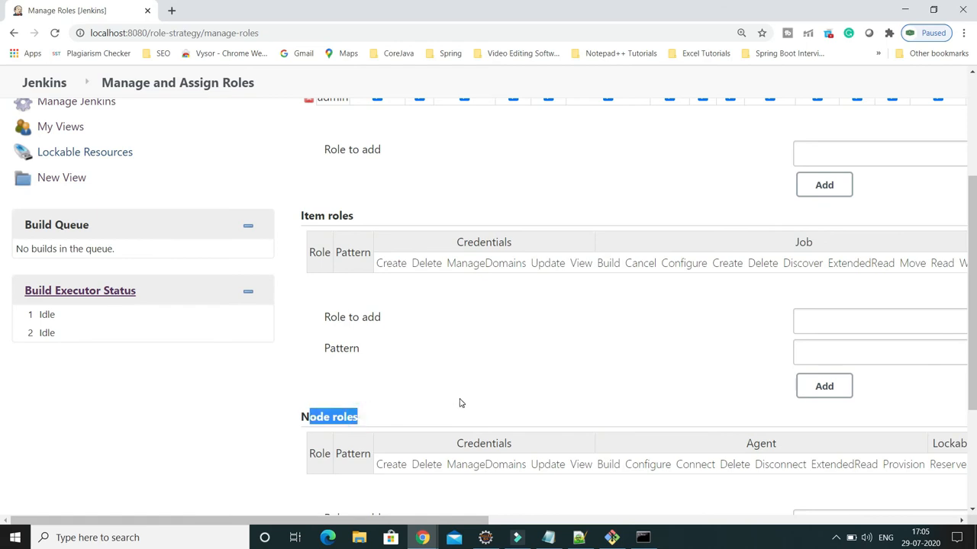
scroll(460, 403, "up", 2)
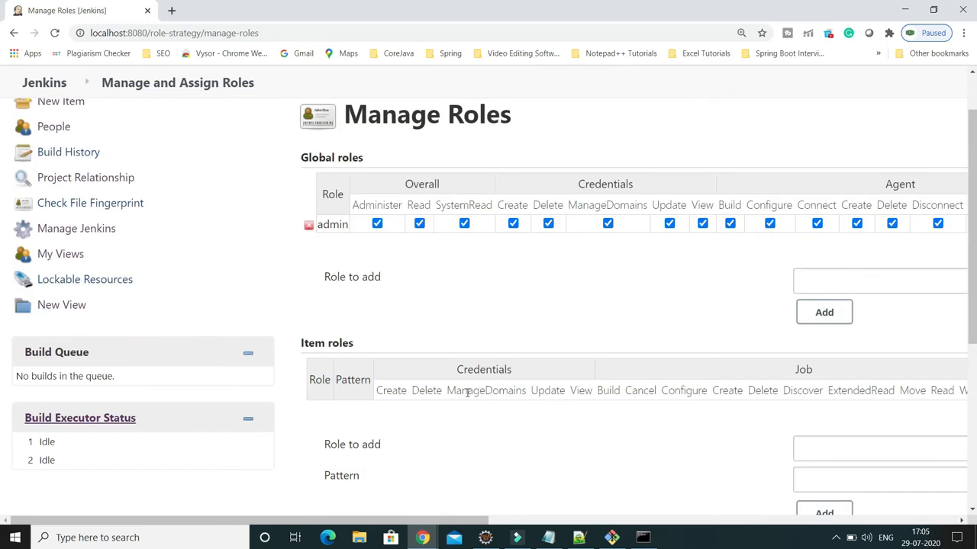
scroll(523, 385, "down", 2)
scroll(567, 290, "up", 3)
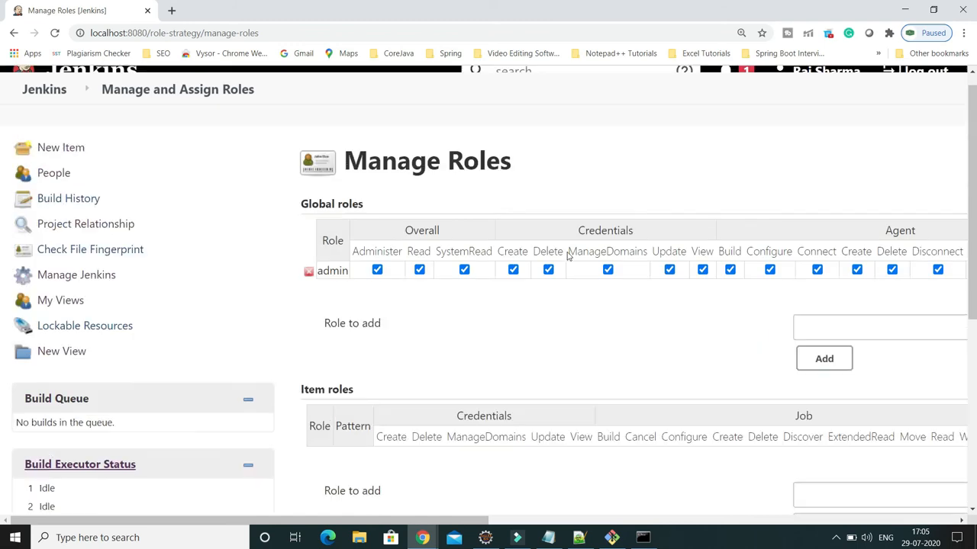
left_click(13, 33)
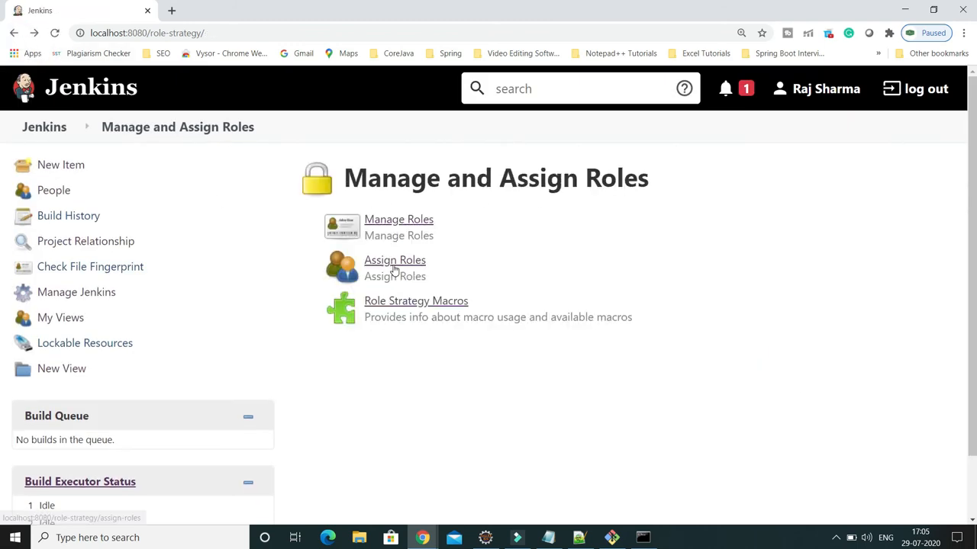
Open Assign Roles and review the Global roles table, where only admin holds the admin role
left_click(395, 264)
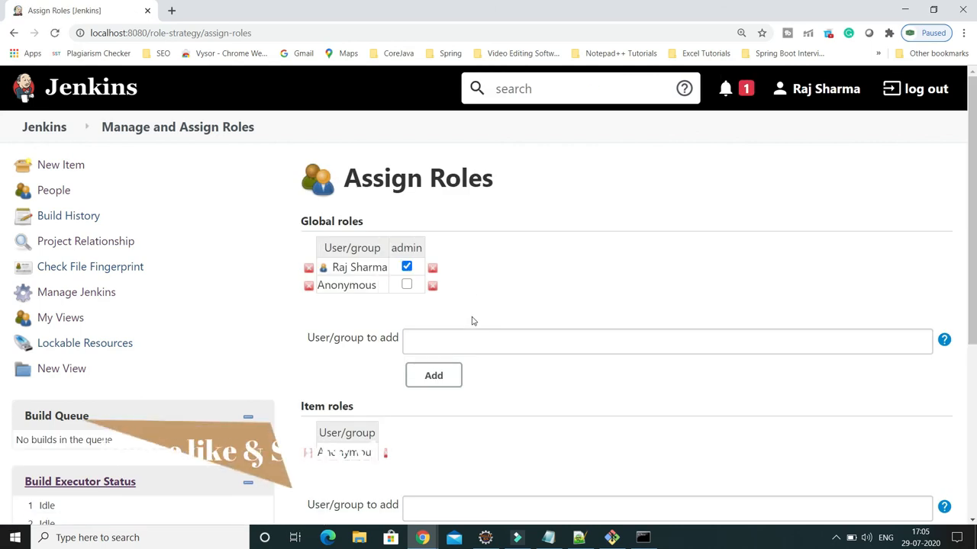
left_click(439, 339)
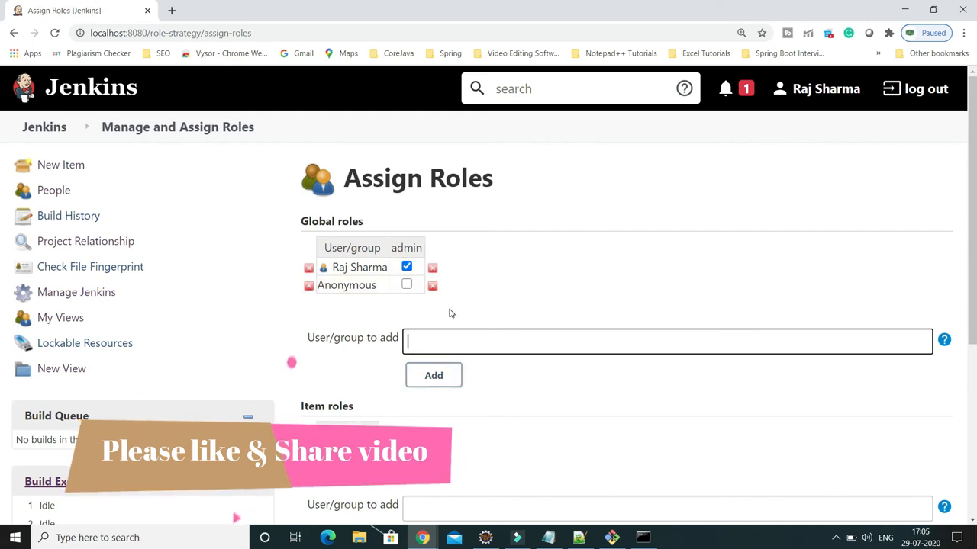
scroll(412, 290, "down", 1)
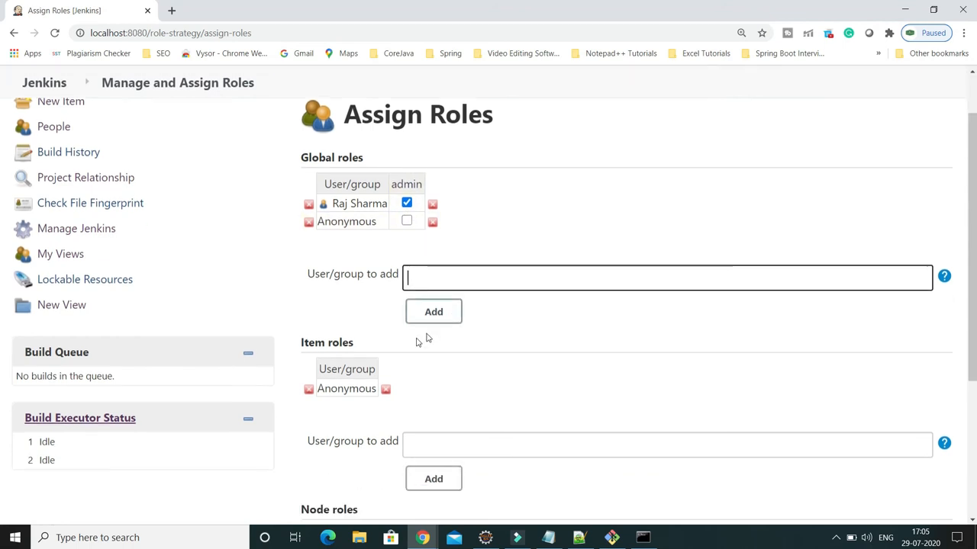
left_click_drag(304, 157, 377, 161)
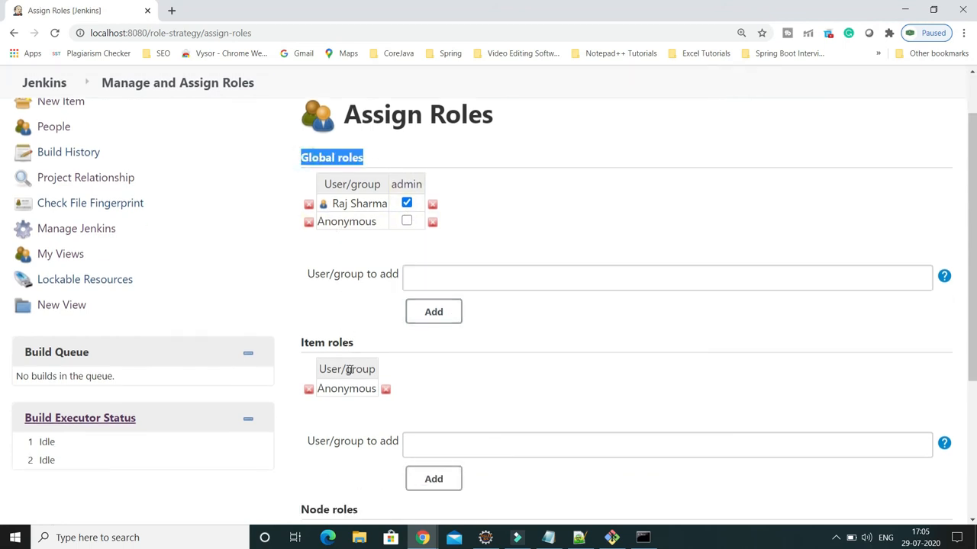
Review the Item roles and Node roles tables, then return to the top of the page
left_click_drag(304, 343, 366, 350)
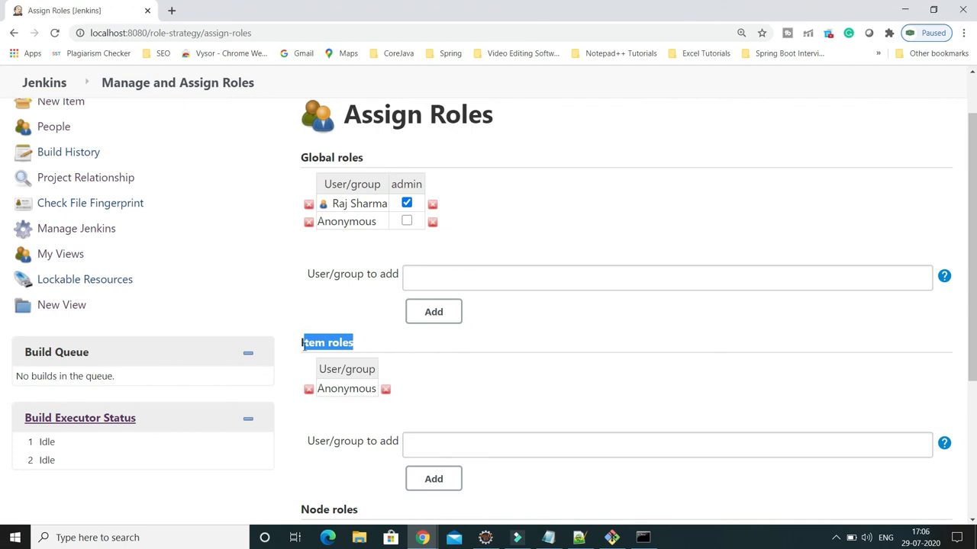
left_click_drag(302, 343, 366, 342)
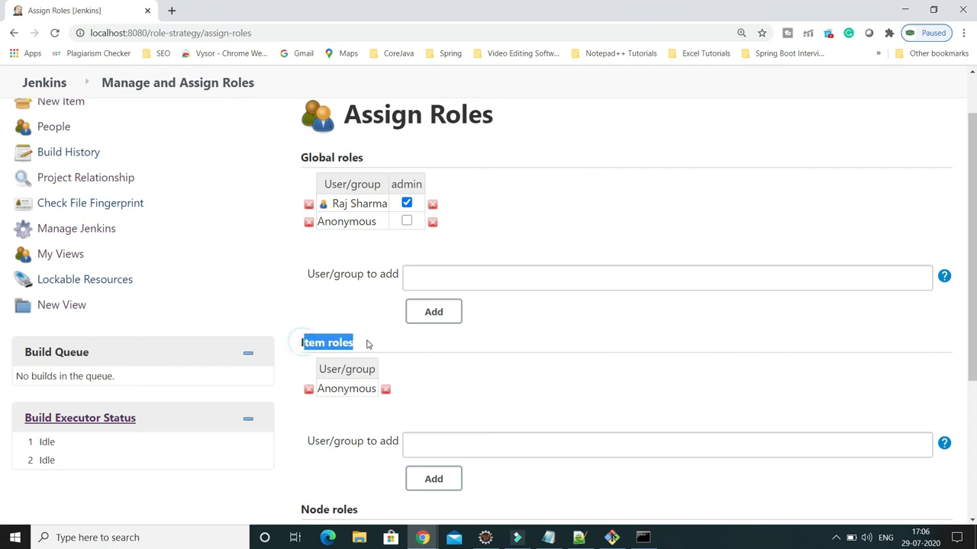
left_click(449, 445)
left_click_drag(297, 343, 447, 408)
left_click(447, 408)
scroll(449, 408, "down", 3)
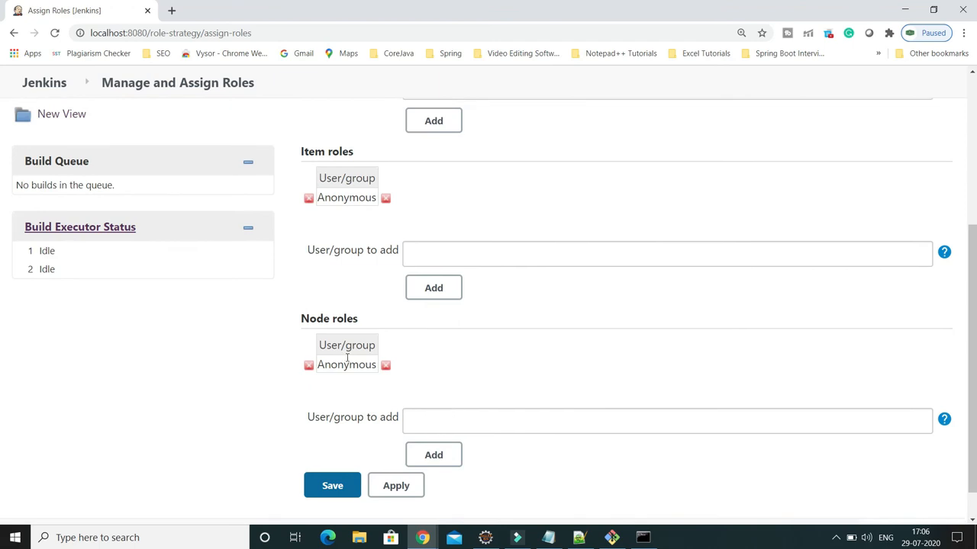
left_click_drag(302, 324, 336, 324)
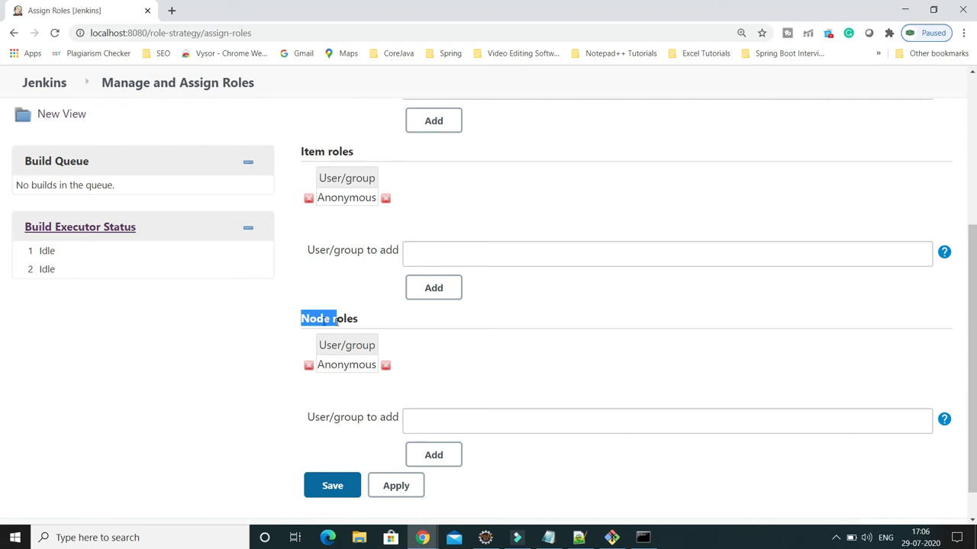
scroll(399, 344, "up", 5)
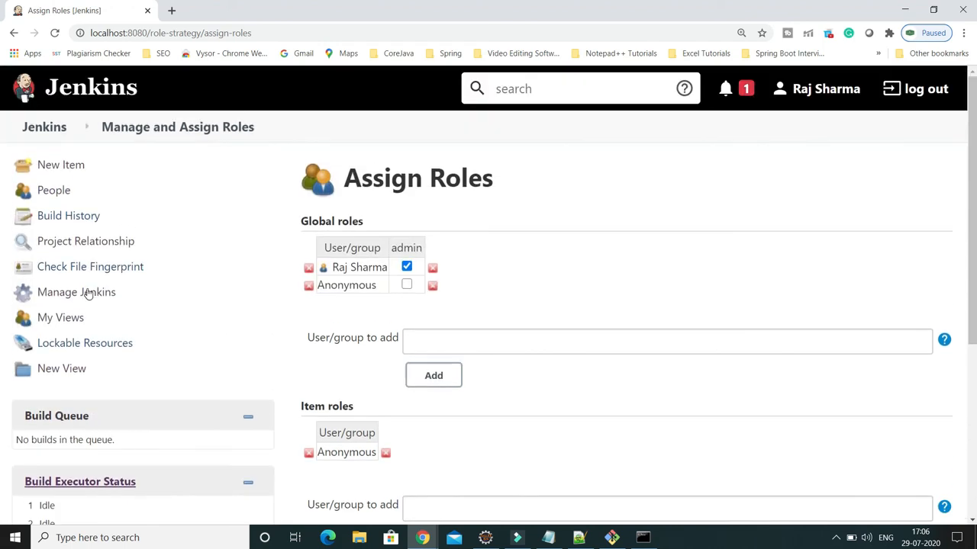